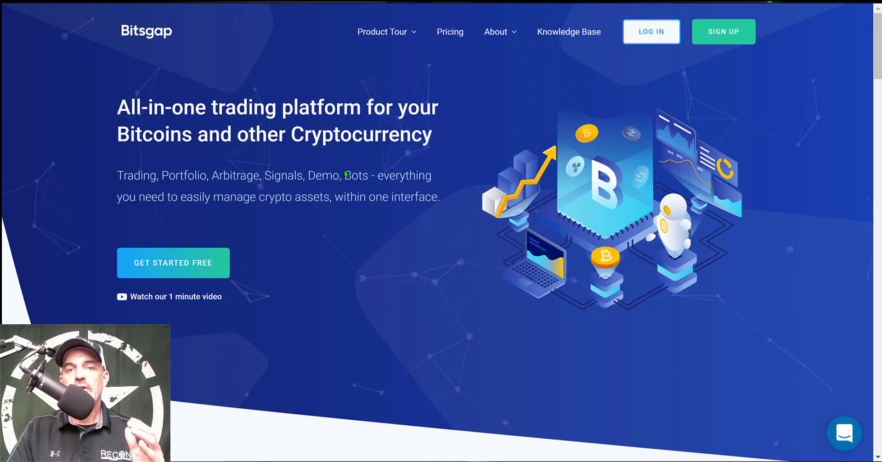
# Highlight the Bots tagline, the 14-day free trial, the PRO, BASIC and ADVANCED headings, and their bot allowances
pyautogui.moveTo(341, 171); pyautogui.dragTo(372, 170)
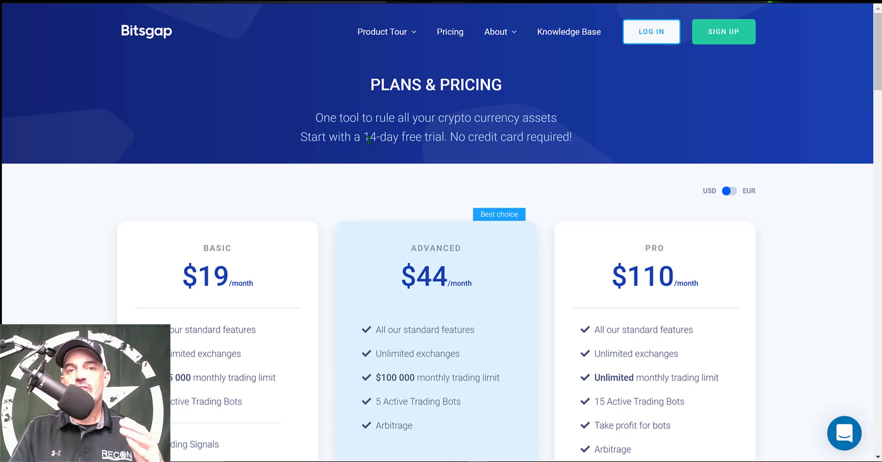
pyautogui.moveTo(364, 136); pyautogui.dragTo(447, 137)
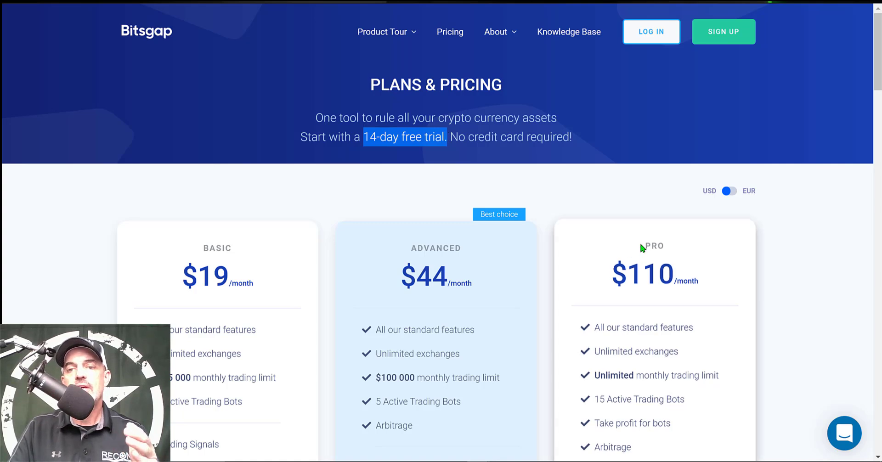
pyautogui.moveTo(641, 244); pyautogui.dragTo(671, 245)
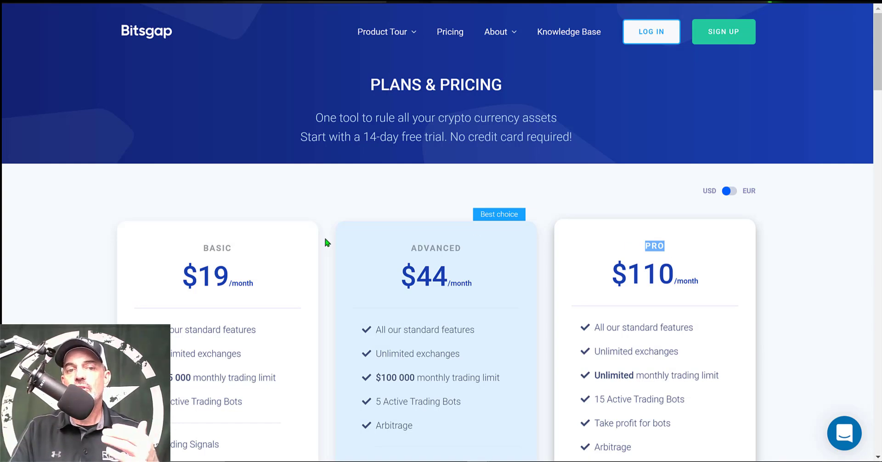
pyautogui.moveTo(205, 247); pyautogui.dragTo(252, 251)
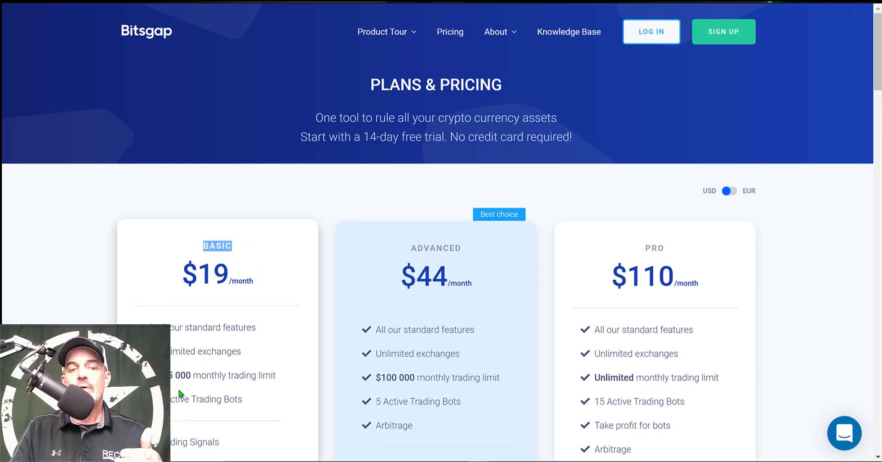
pyautogui.moveTo(158, 400); pyautogui.dragTo(230, 395)
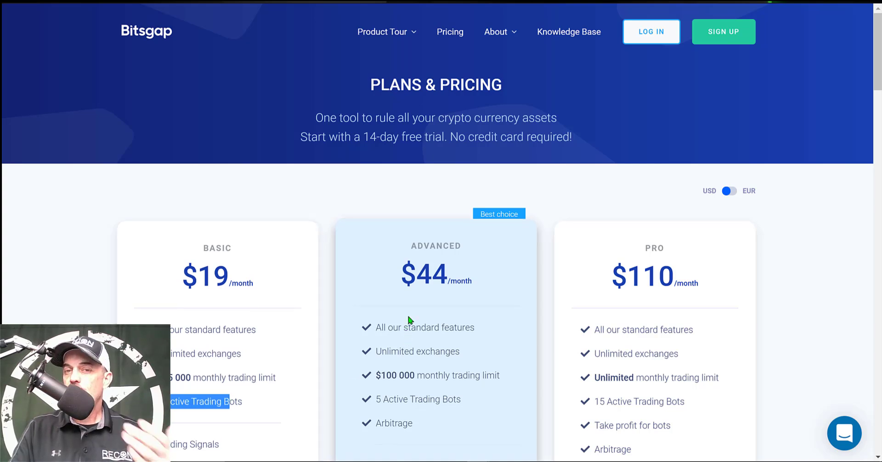
pyautogui.doubleClick(447, 246)
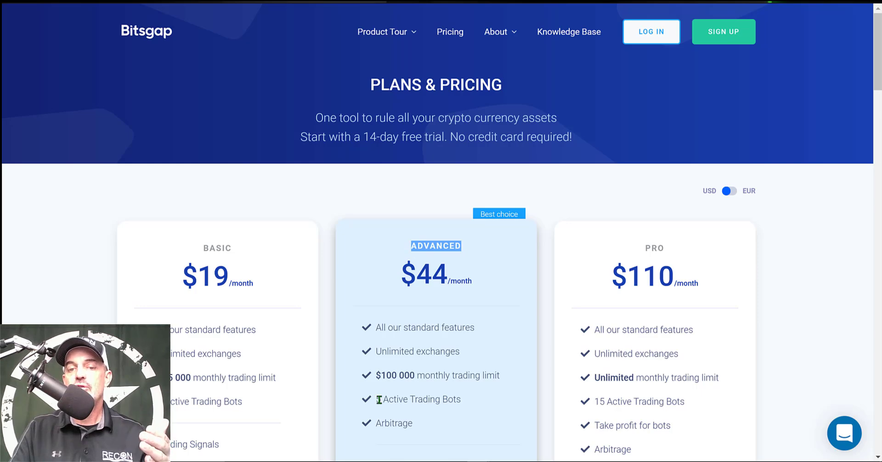
pyautogui.moveTo(381, 400); pyautogui.dragTo(475, 398)
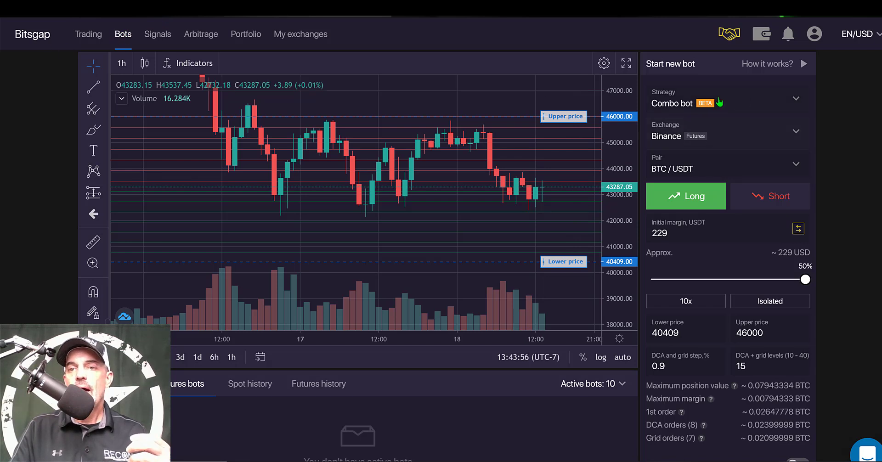
# Choose the Combo bot strategy with Binance Futures as the exchange
pyautogui.click(795, 102)
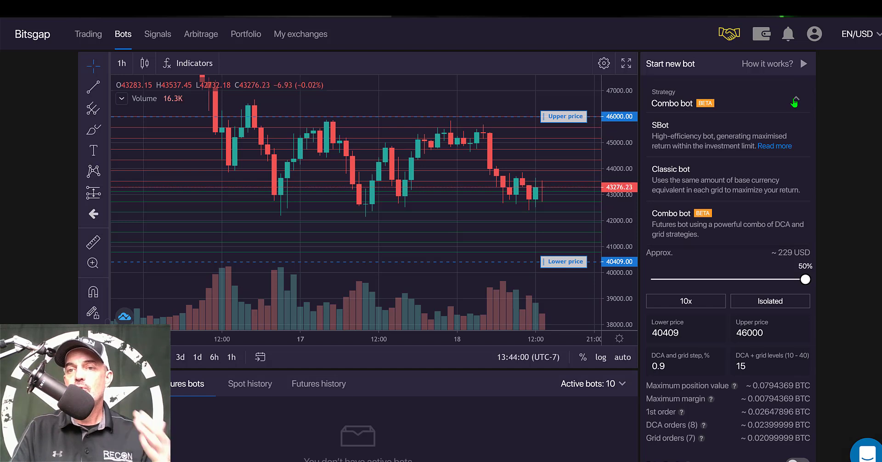
pyautogui.click(696, 220)
pyautogui.click(702, 137)
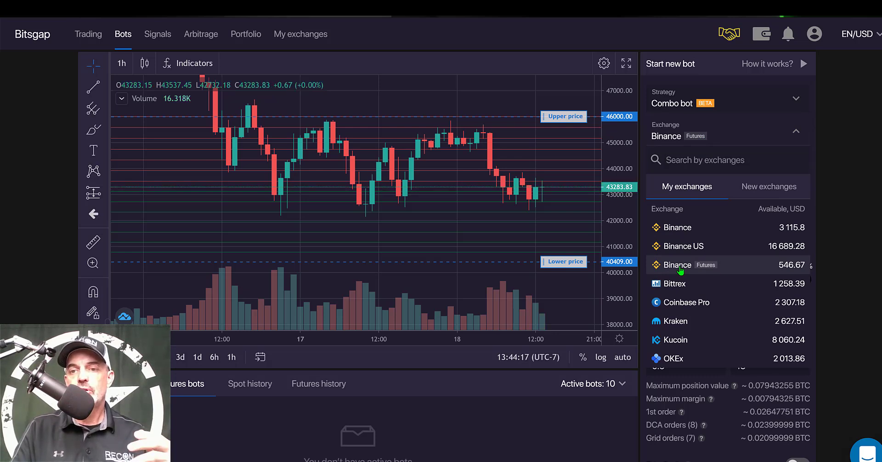
pyautogui.click(681, 271)
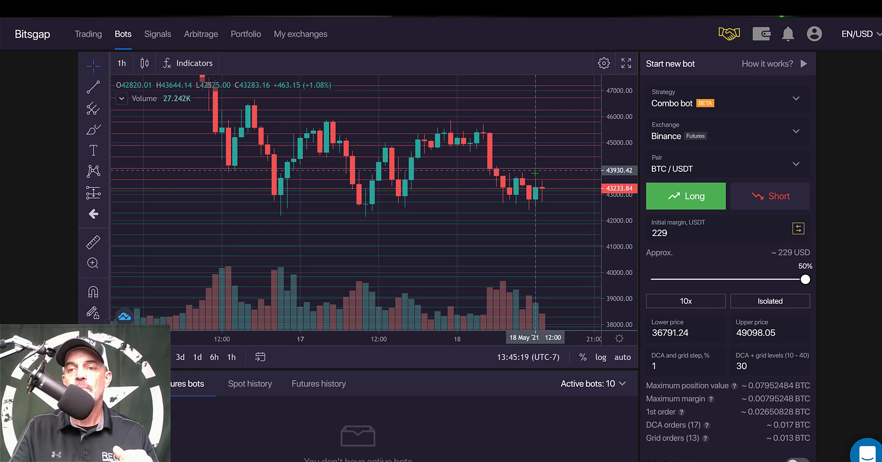
pyautogui.click(688, 222)
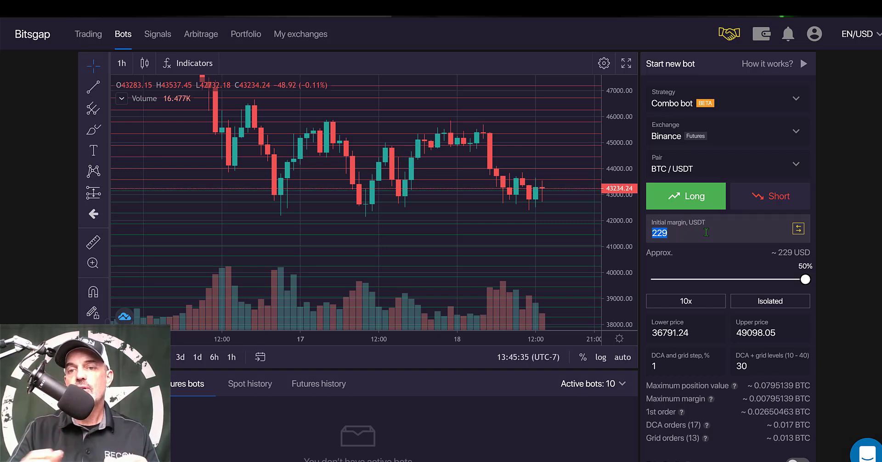
pyautogui.click(696, 253)
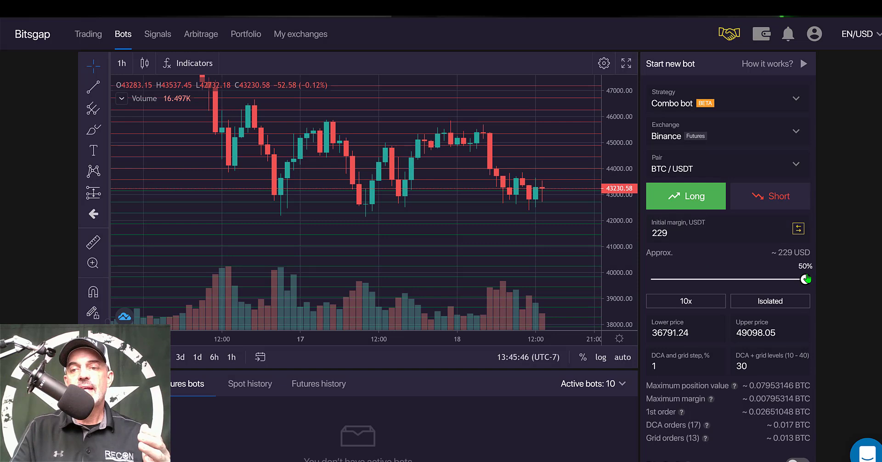
pyautogui.moveTo(807, 280)
pyautogui.mouseDown()
pyautogui.moveTo(729, 280)
pyautogui.moveTo(820, 280)
pyautogui.mouseUp()
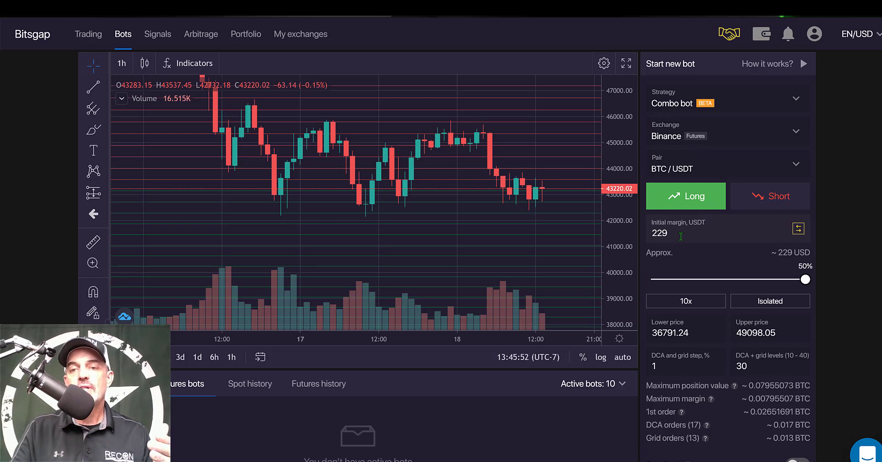
# Confirm the bot's leverage at 10x in the Adjust leverage dialog
pyautogui.click(697, 305)
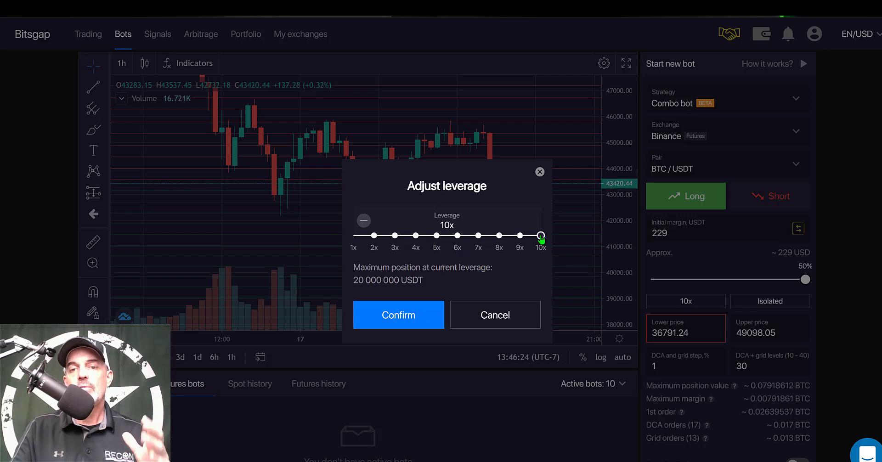
pyautogui.click(409, 315)
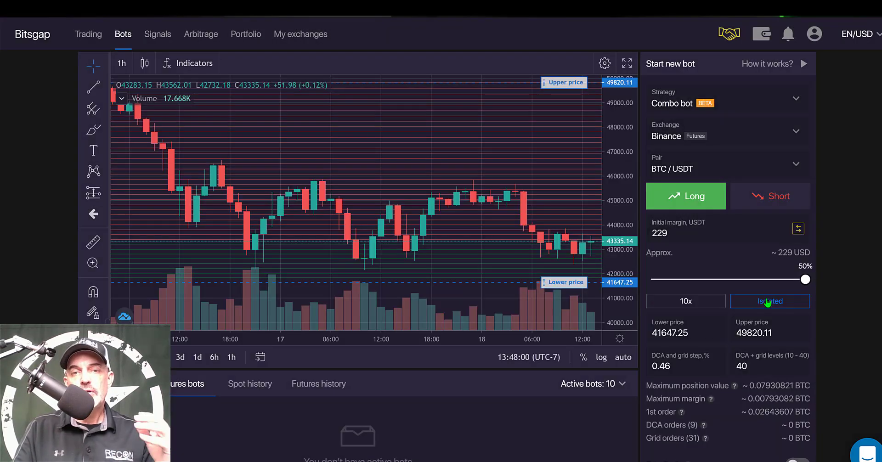
pyautogui.click(768, 303)
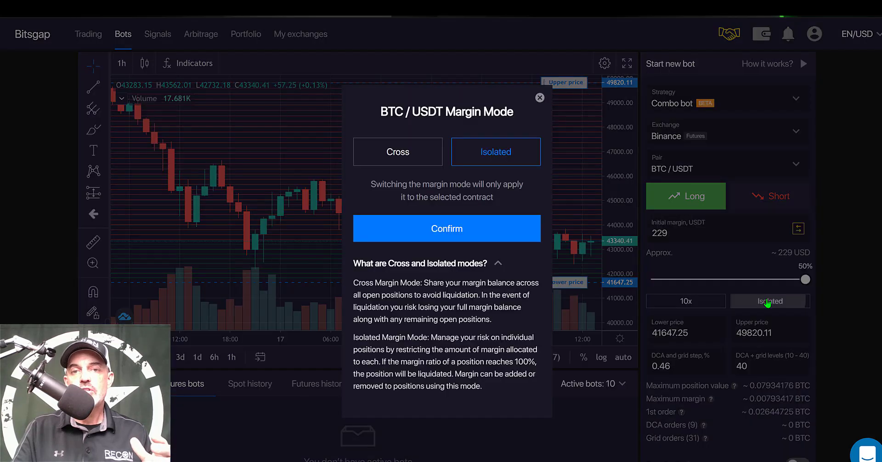
pyautogui.click(411, 156)
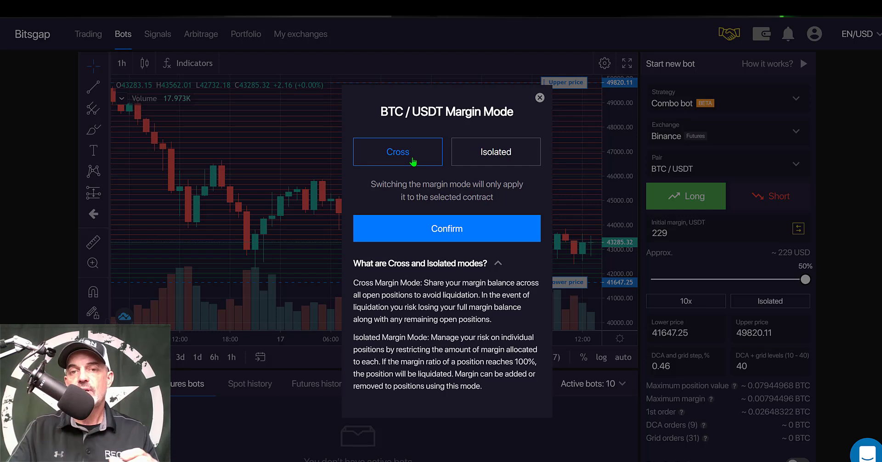
pyautogui.click(486, 152)
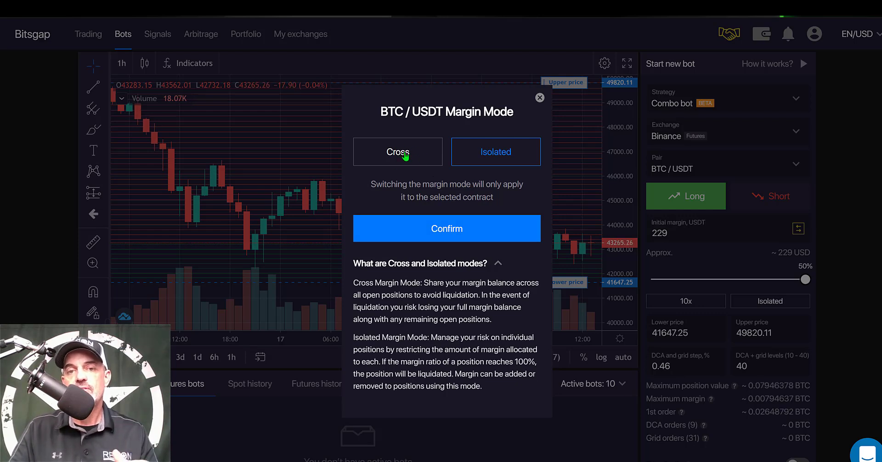
pyautogui.click(461, 228)
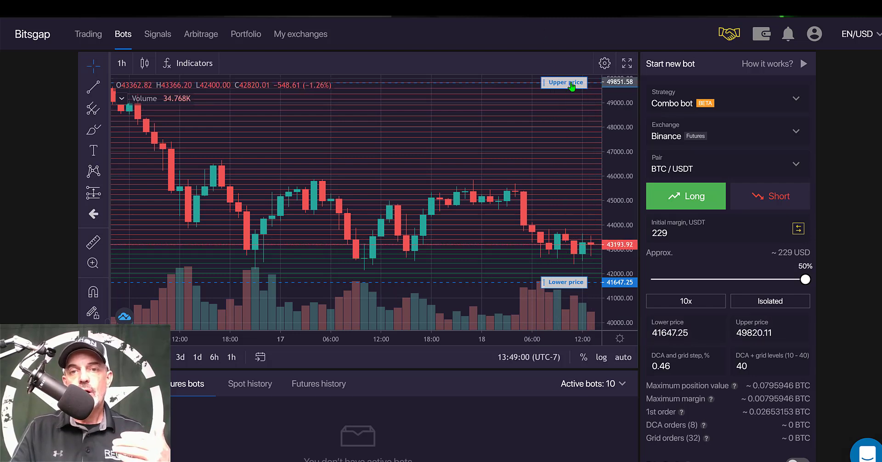
# Enter a lower price of 40409 and an upper price of 46000 for the grid
pyautogui.moveTo(572, 87); pyautogui.dragTo(582, 184)
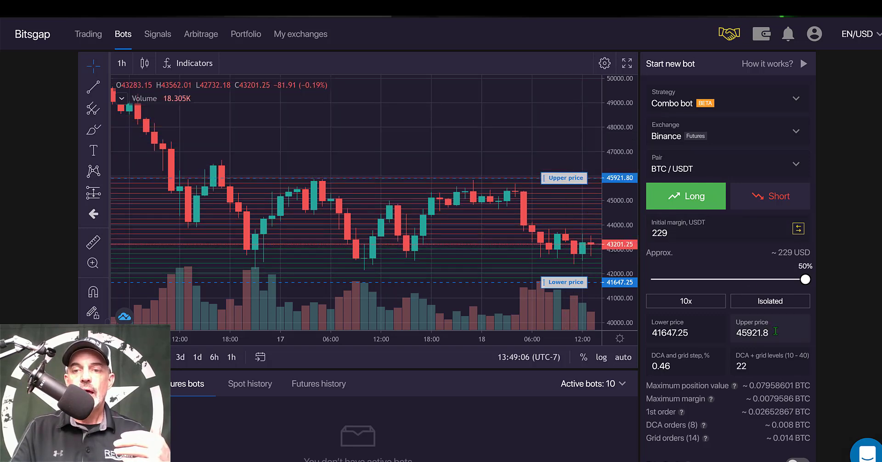
pyautogui.moveTo(767, 332); pyautogui.dragTo(736, 332)
pyautogui.write('460000')
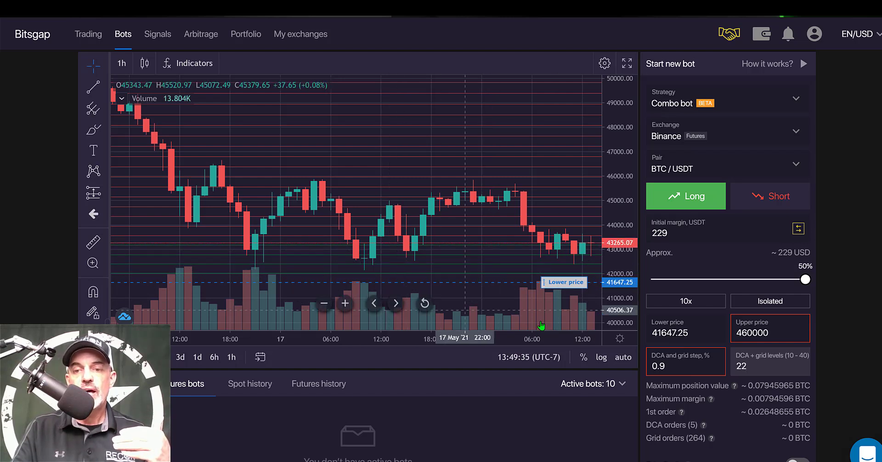
pyautogui.moveTo(698, 331); pyautogui.dragTo(660, 332)
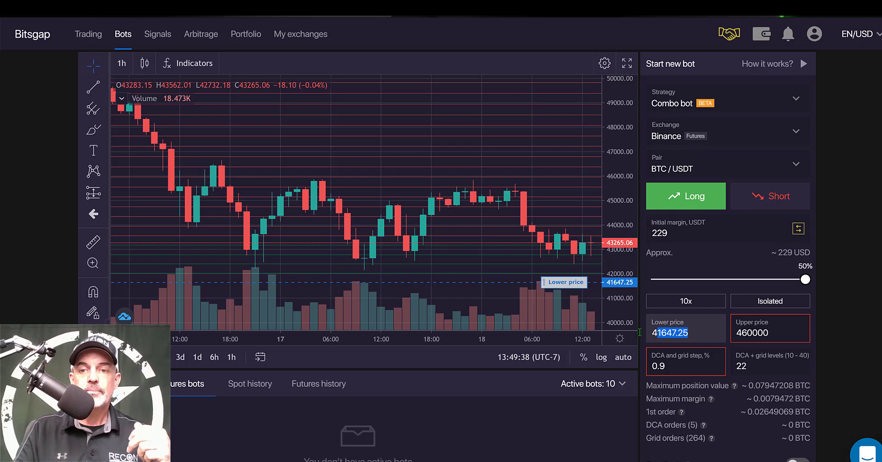
pyautogui.write('0409')
pyautogui.click(782, 328)
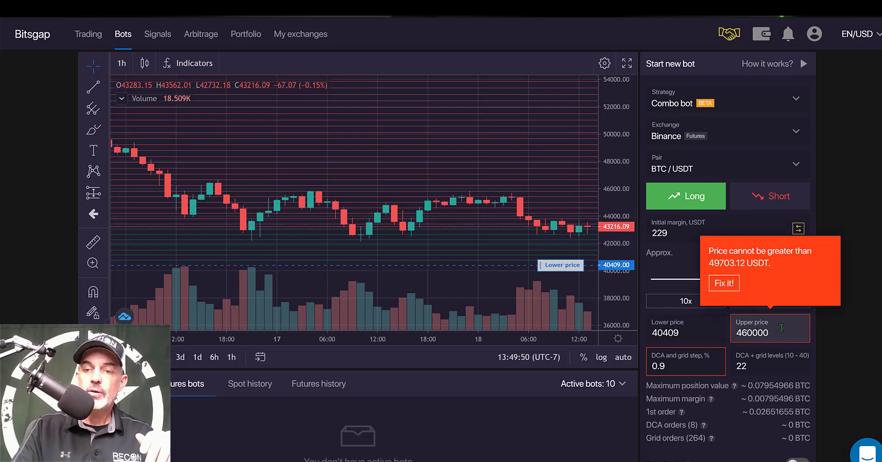
pyautogui.press('BackSpace')
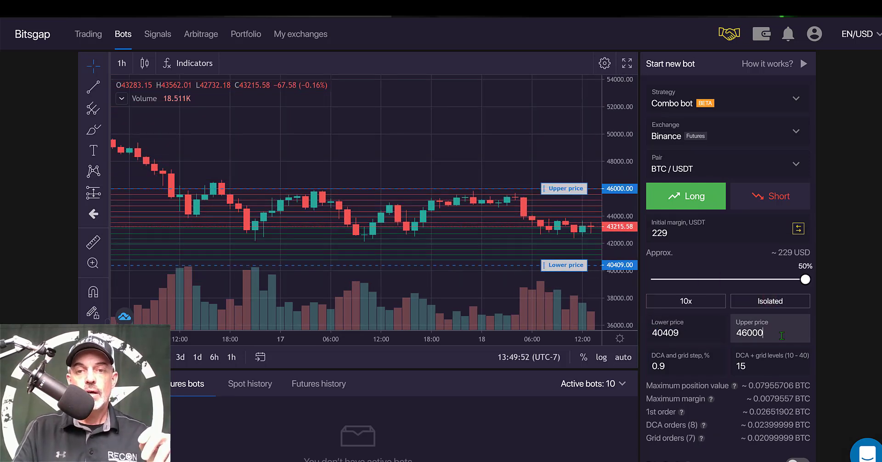
pyautogui.click(501, 239)
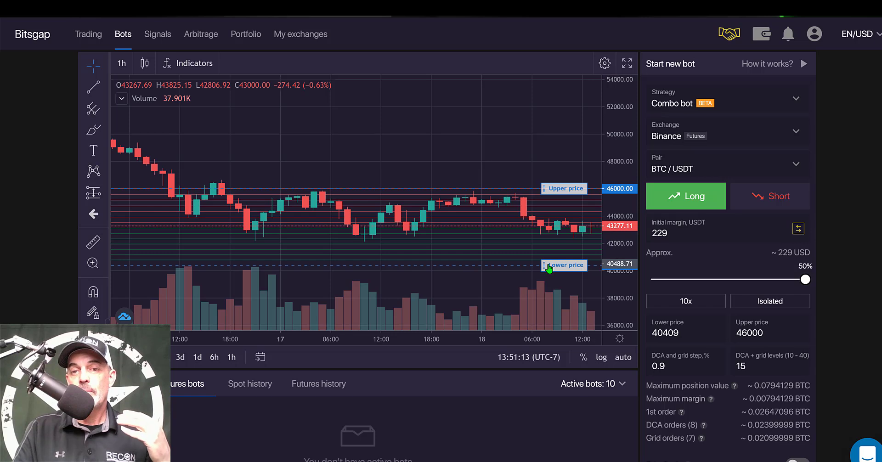
# Turn on the trailing stop loss and set it to 39000
pyautogui.scroll(-1, 739, 309)
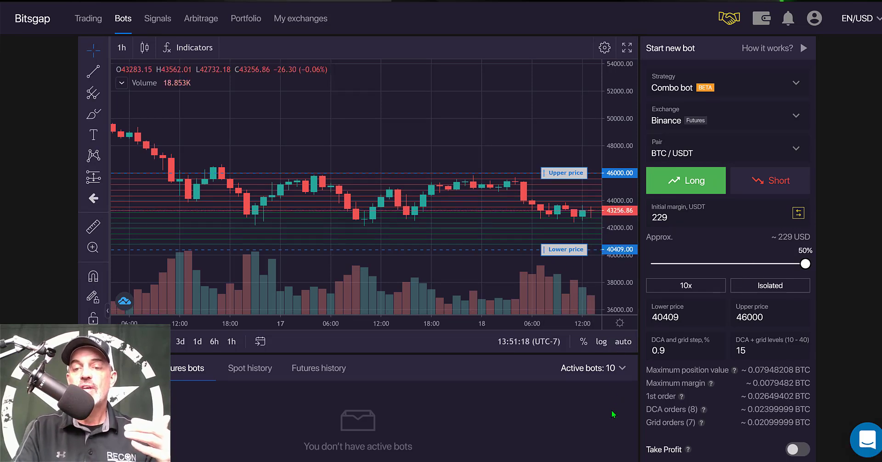
pyautogui.scroll(-3, 611, 410)
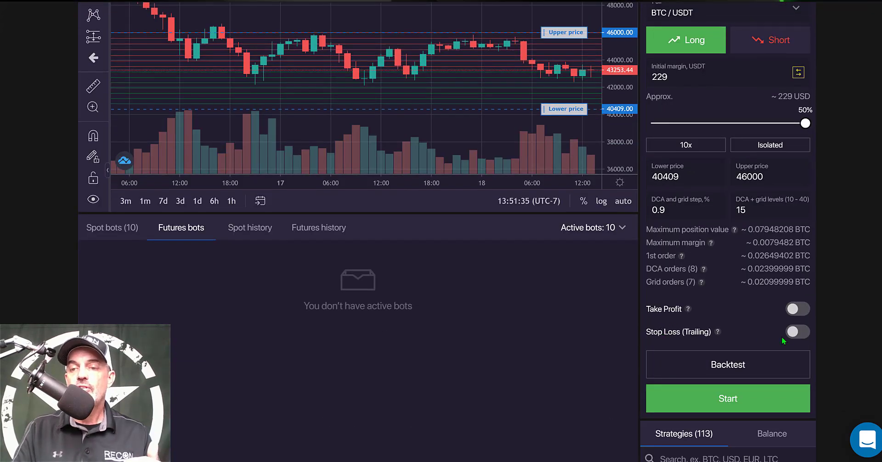
pyautogui.click(793, 334)
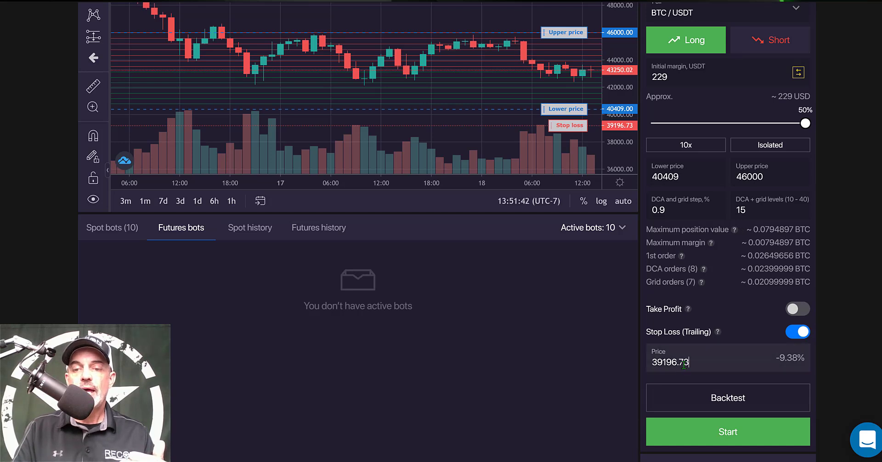
pyautogui.moveTo(668, 365); pyautogui.dragTo(664, 364)
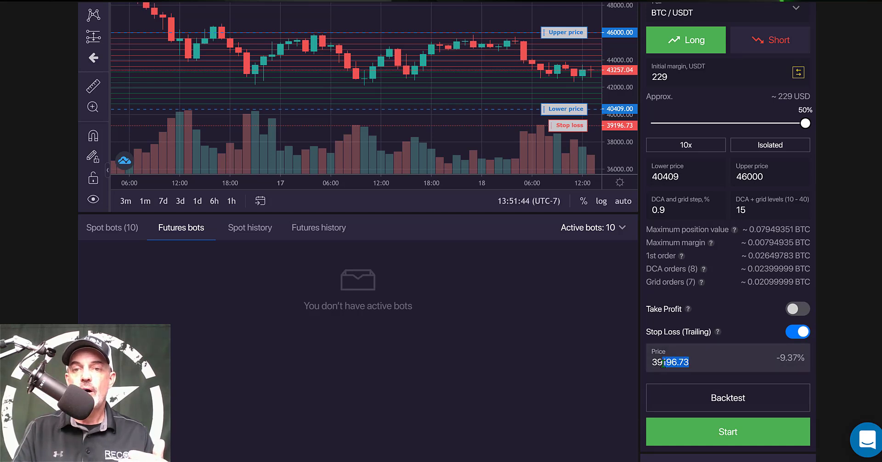
pyautogui.write('000')
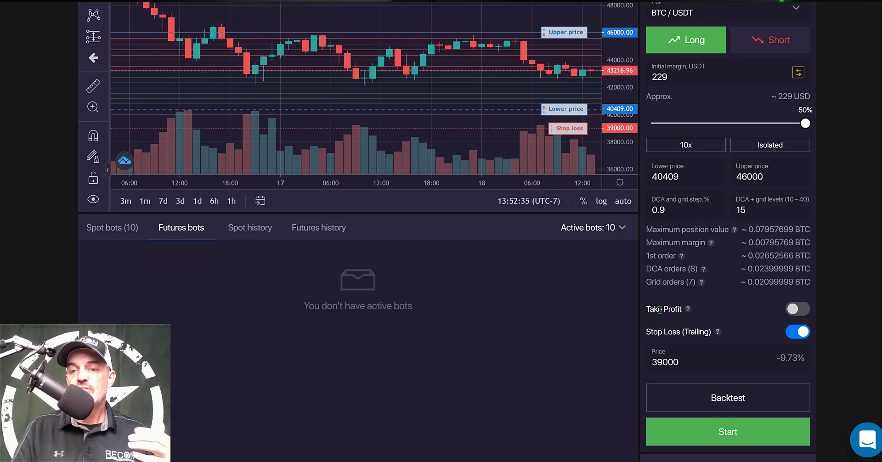
# Turn on take profit and set it to 60000
pyautogui.click(793, 308)
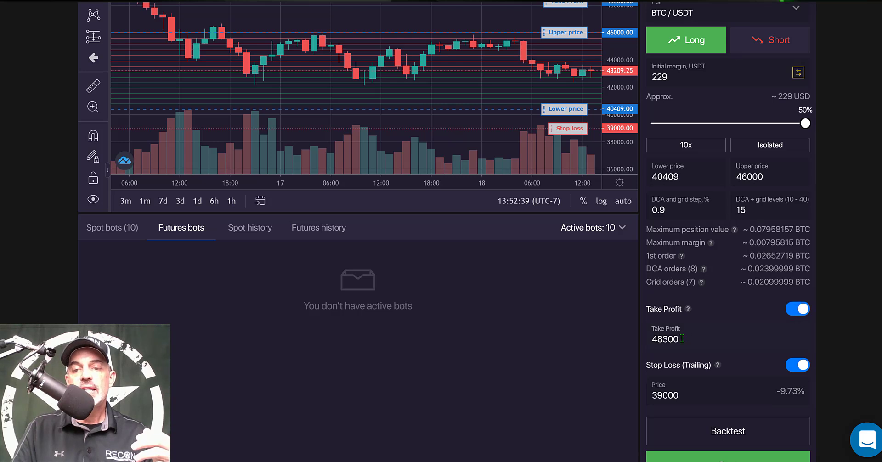
pyautogui.moveTo(683, 339); pyautogui.dragTo(640, 340)
pyautogui.write('60000')
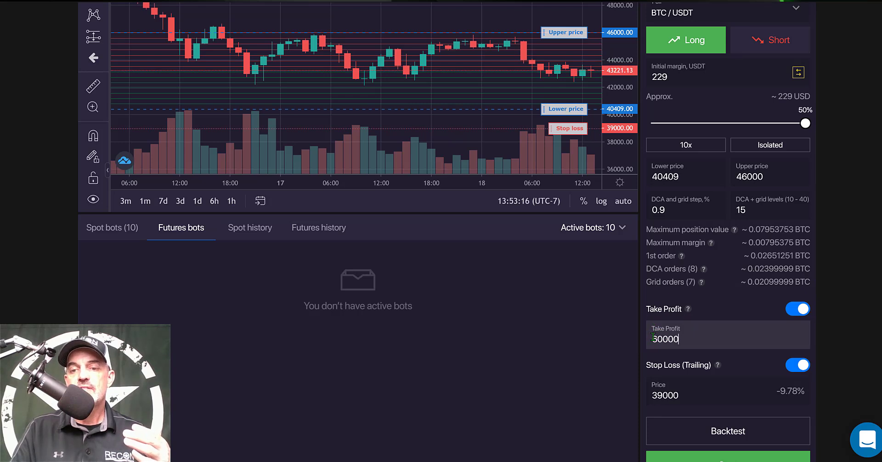
pyautogui.moveTo(690, 337); pyautogui.dragTo(694, 337)
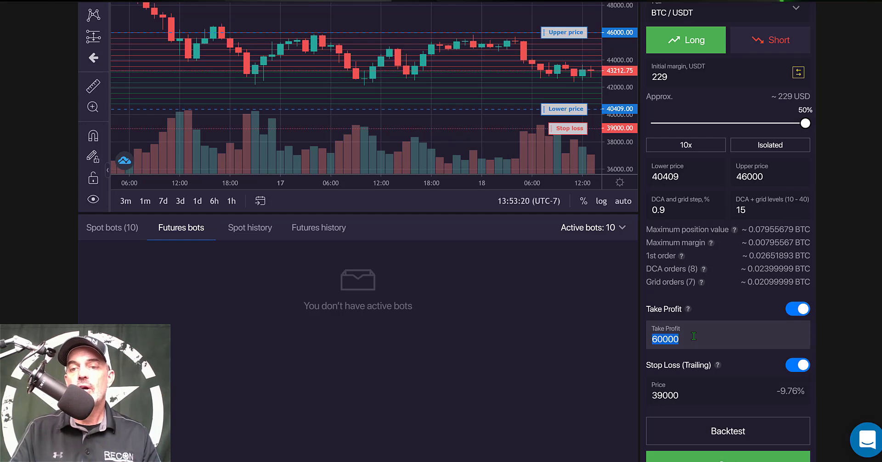
pyautogui.click(717, 429)
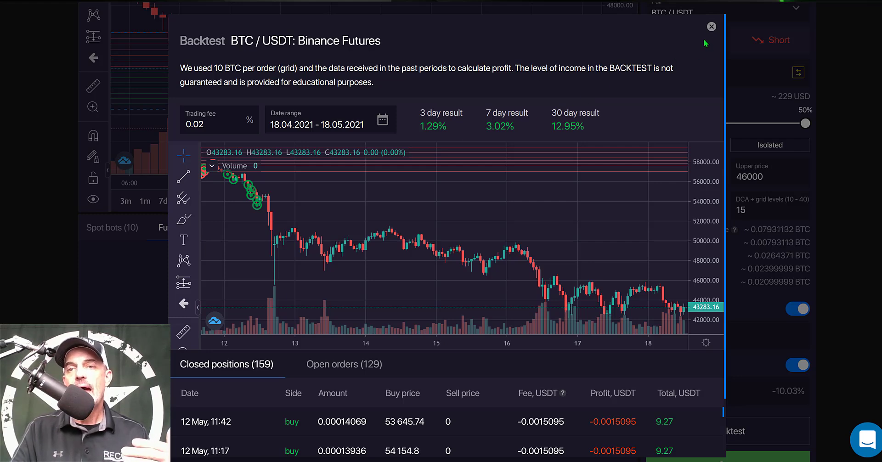
pyautogui.click(711, 28)
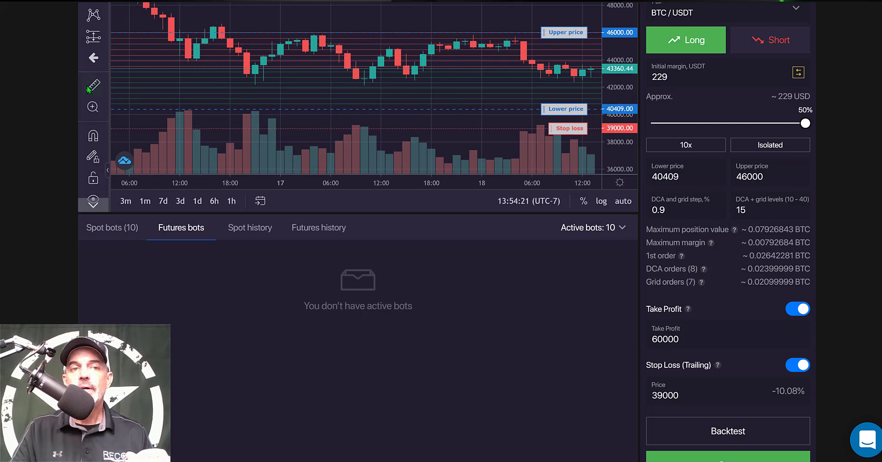
pyautogui.click(93, 81)
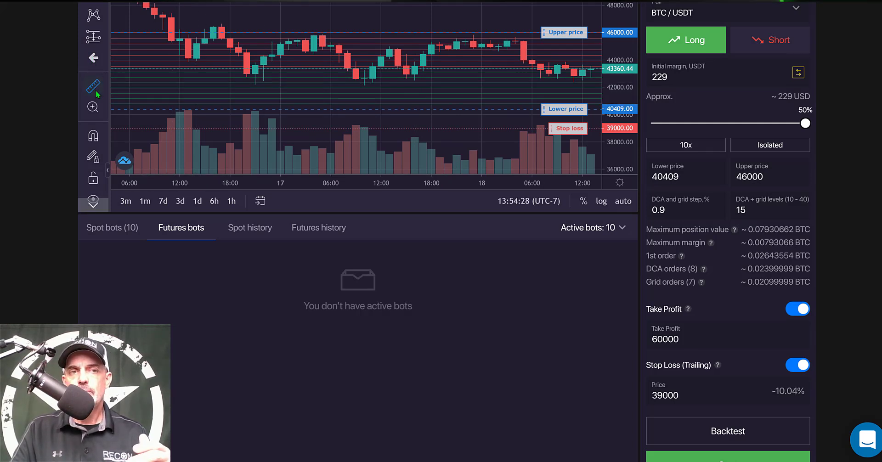
pyautogui.click(223, 26)
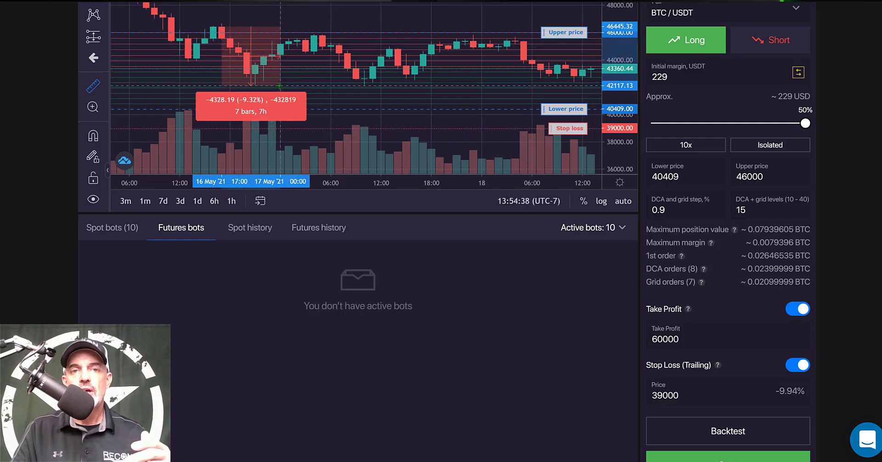
pyautogui.click(276, 90)
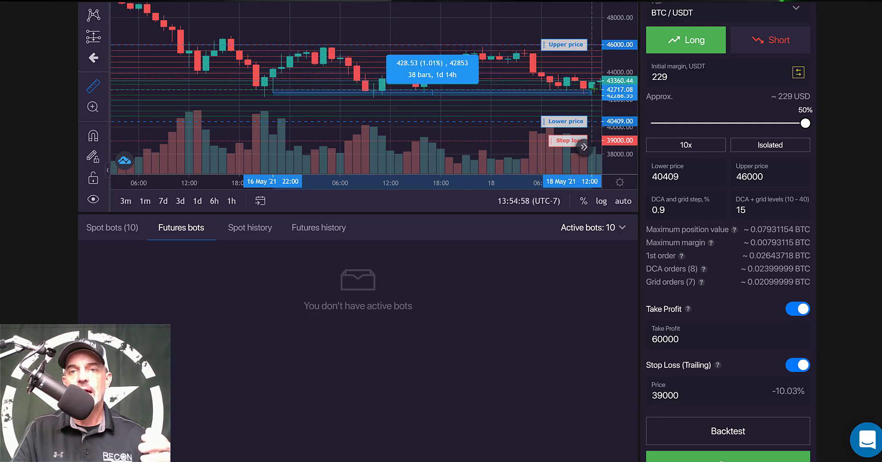
pyautogui.click(517, 41)
pyautogui.click(515, 21)
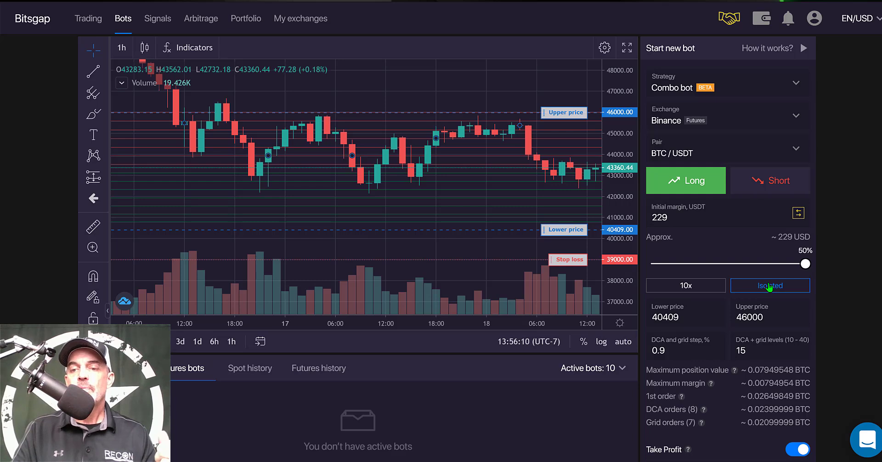
pyautogui.click(670, 352)
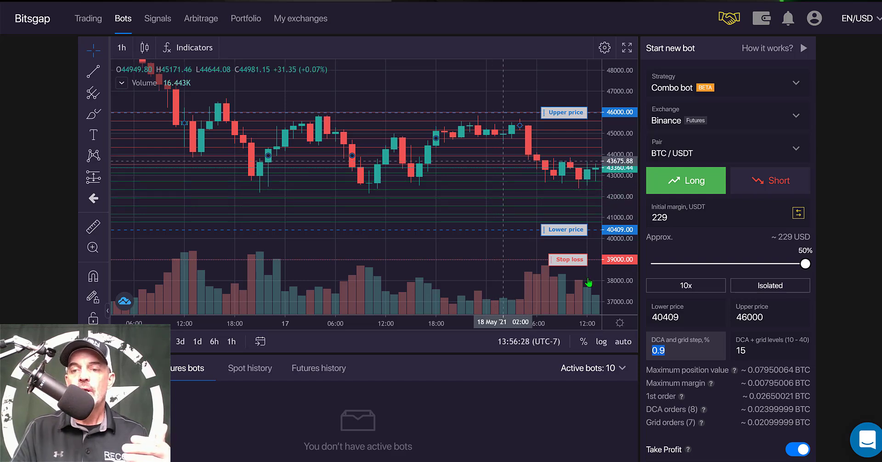
pyautogui.press('Tab')
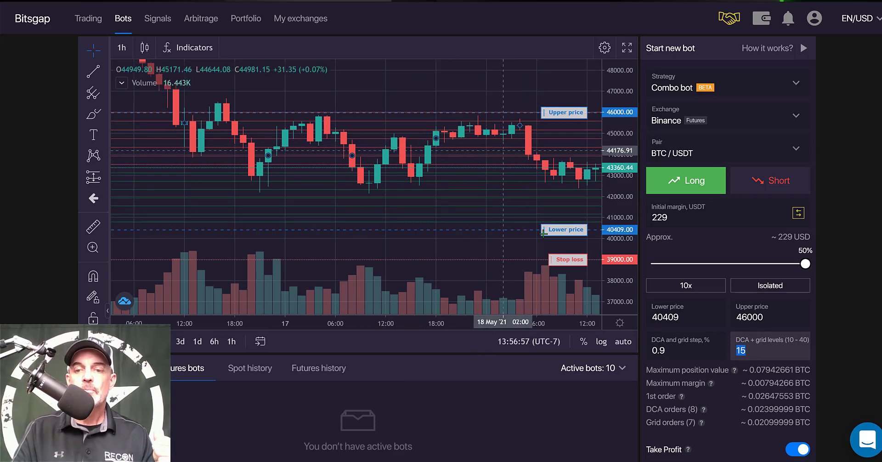
pyautogui.scroll(-4, 845, 311)
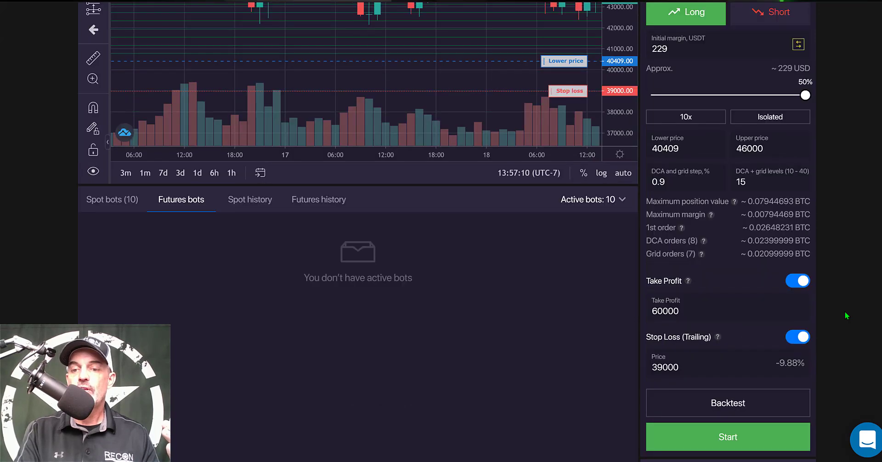
pyautogui.scroll(-3, 845, 311)
# Start the BTC/USDT Combo bot on Binance Futures
pyautogui.click(731, 308)
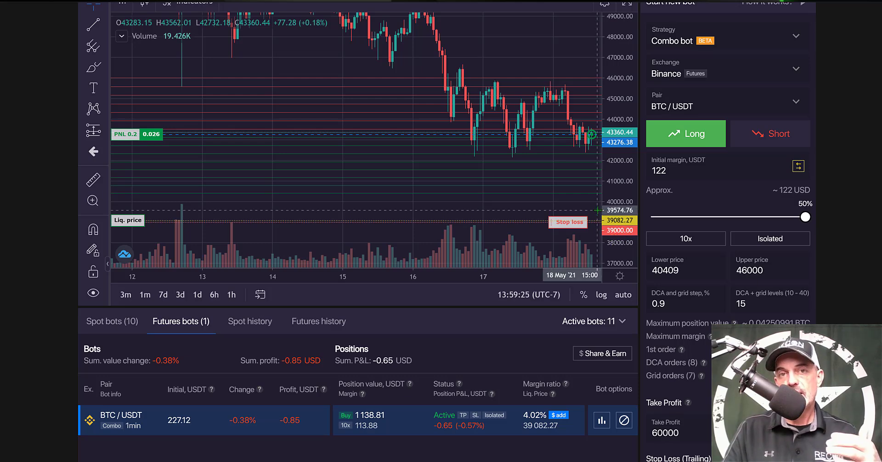
# Change the running bot's stop loss to 39409 and apply the modification
pyautogui.click(597, 211)
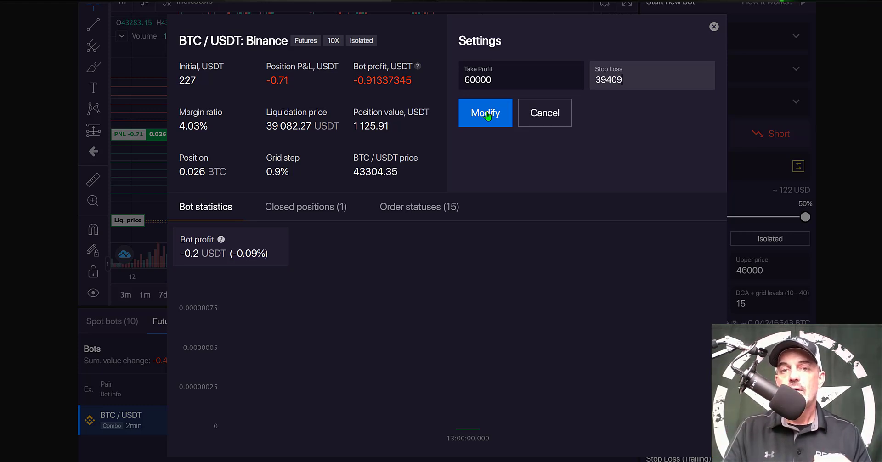
pyautogui.click(487, 114)
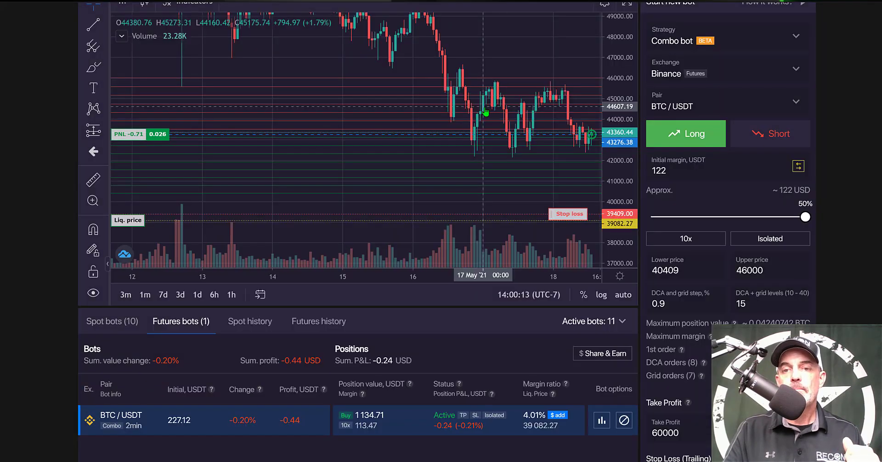